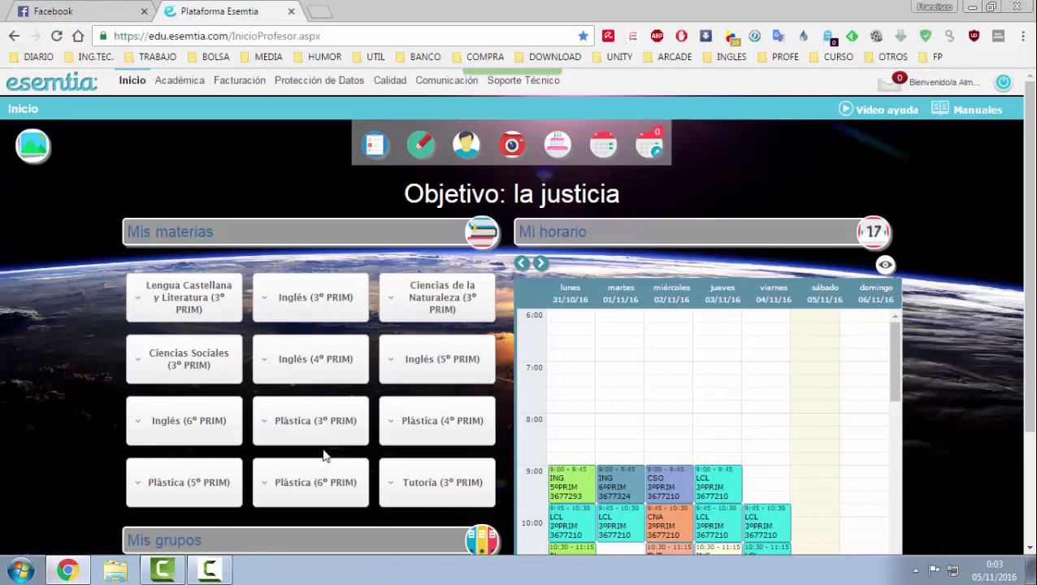
- Open the evaluation criteria of Inglés (3º PRIM) and display those of the 2ª Evaluación
{"action": "left_click", "coordinate": [287, 302]}
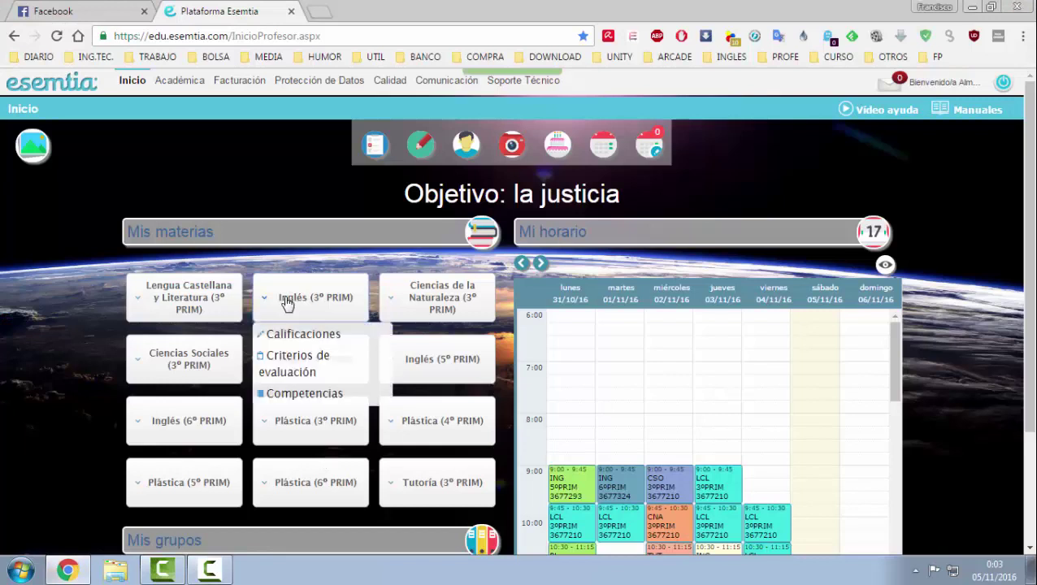
{"action": "left_click", "coordinate": [286, 366]}
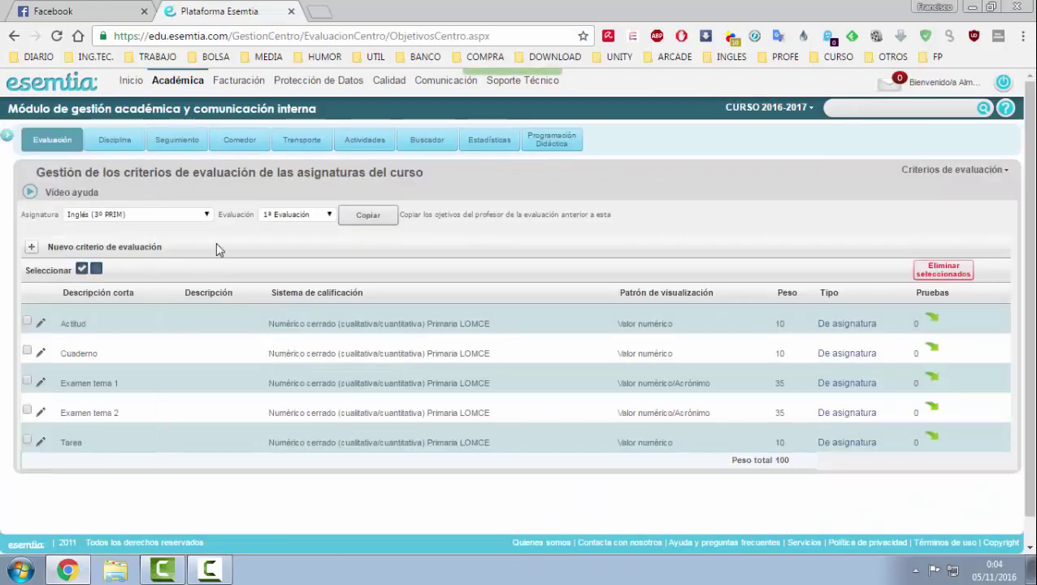
{"action": "left_click", "coordinate": [328, 217]}
{"action": "left_click", "coordinate": [312, 256]}
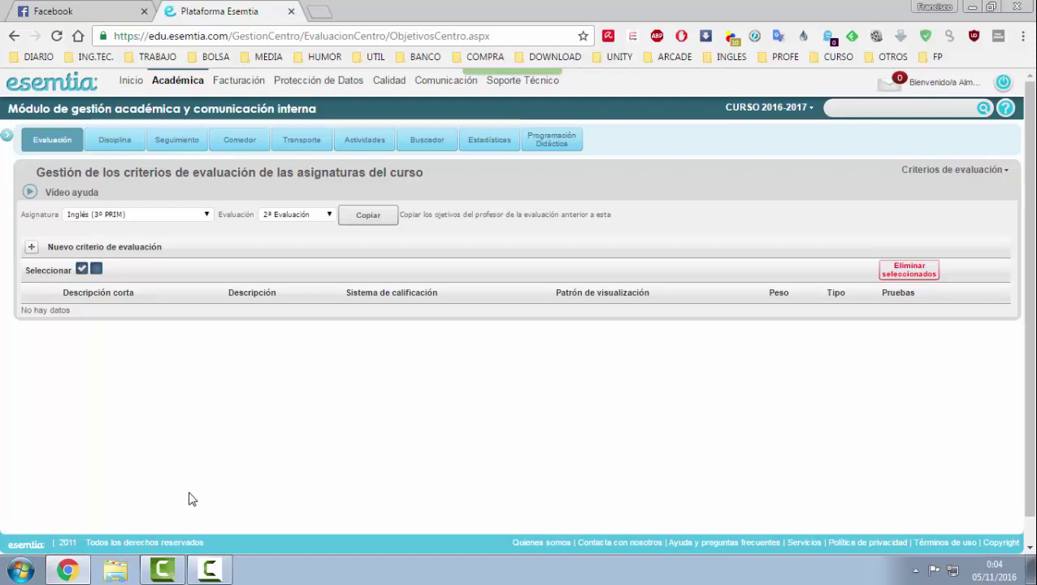
- Create a new evaluation criterion with the short description "Examen unidad 3"
{"action": "left_click", "coordinate": [32, 249]}
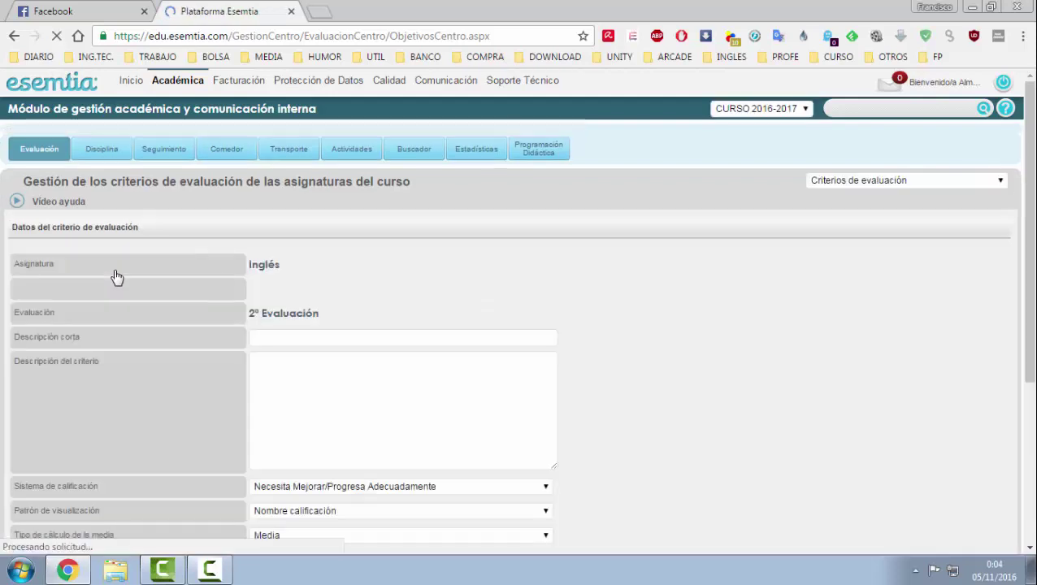
{"action": "left_click", "coordinate": [283, 331]}
{"action": "type", "text": "E"}
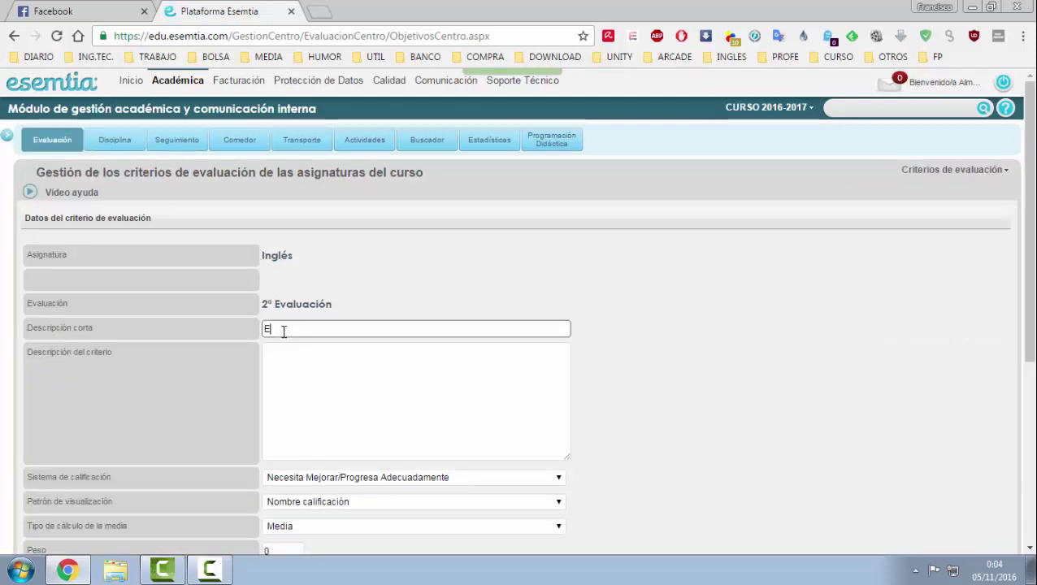
{"action": "type", "text": "xamen uni"}
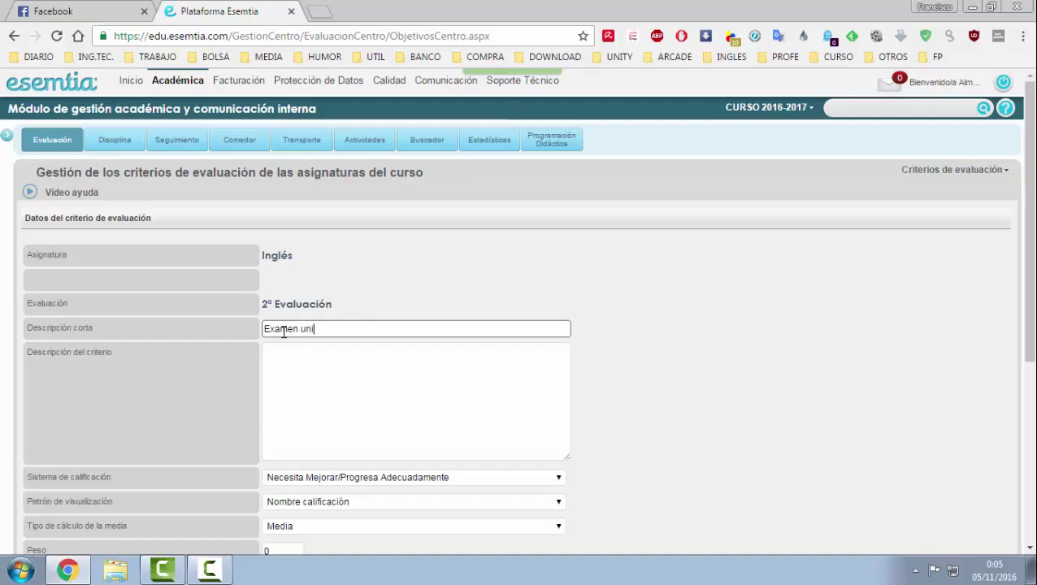
{"action": "type", "text": "dad"}
{"action": "type", "text": " 1"}
{"action": "type", "text": "3"}
{"action": "left_click", "coordinate": [336, 361]}
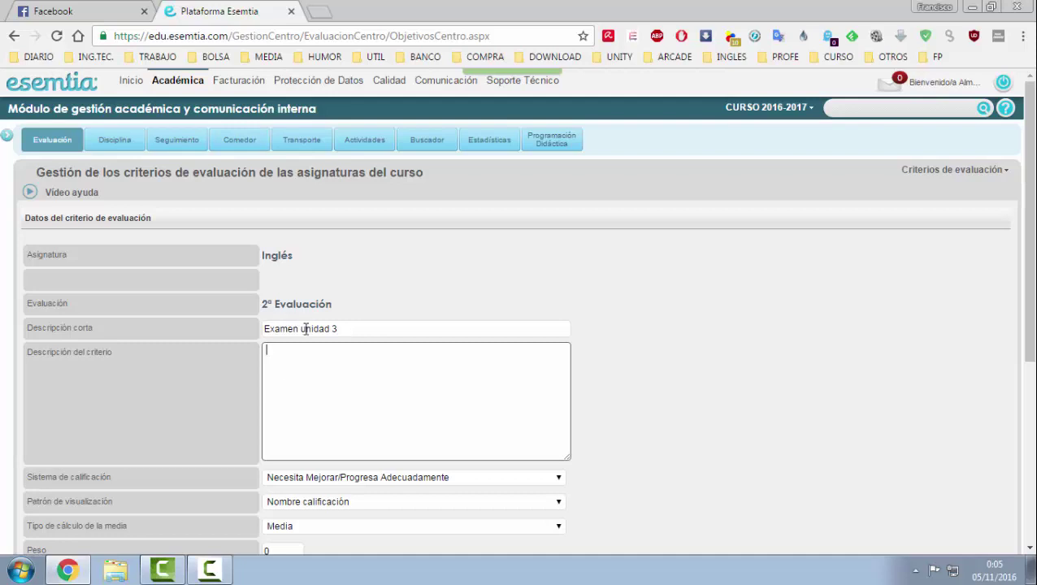
- Set the exam criterion's grading system to "Numérico cerrado (cualitativa/cuantitativa) Primaria LOMCE" and its display pattern to "Valor numérico/Acrónimo"
{"action": "scroll", "coordinate": [300, 331], "scroll_direction": "down", "scroll_amount": 2}
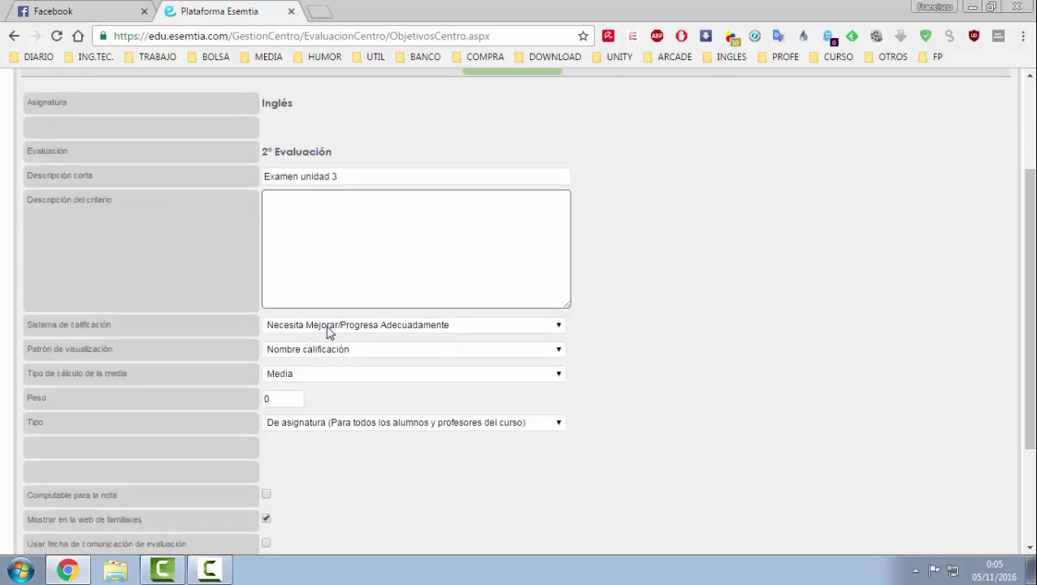
{"action": "left_click", "coordinate": [330, 328]}
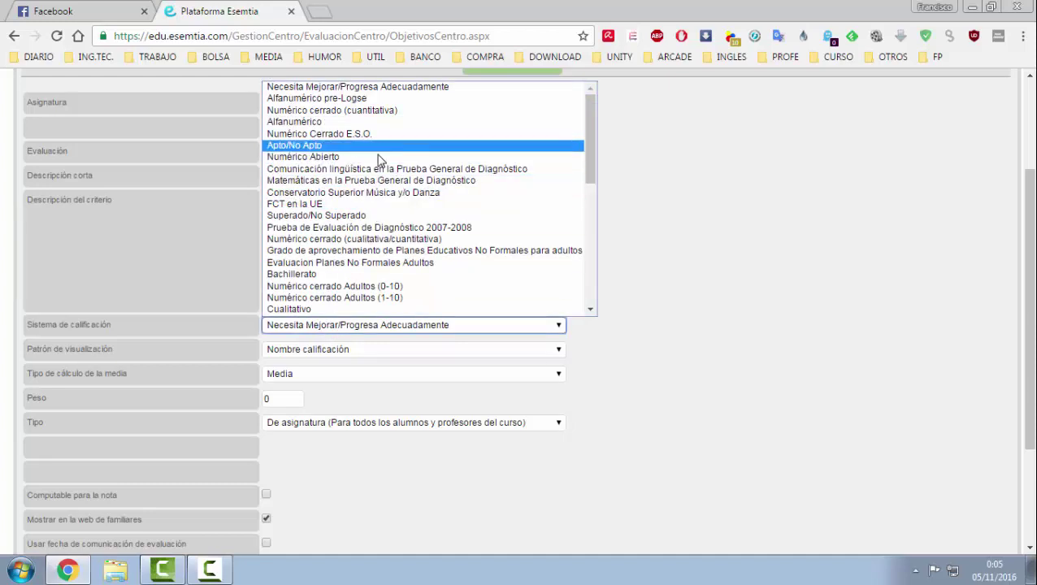
{"action": "left_click_drag", "start_coordinate": [587, 156], "coordinate": [594, 304]}
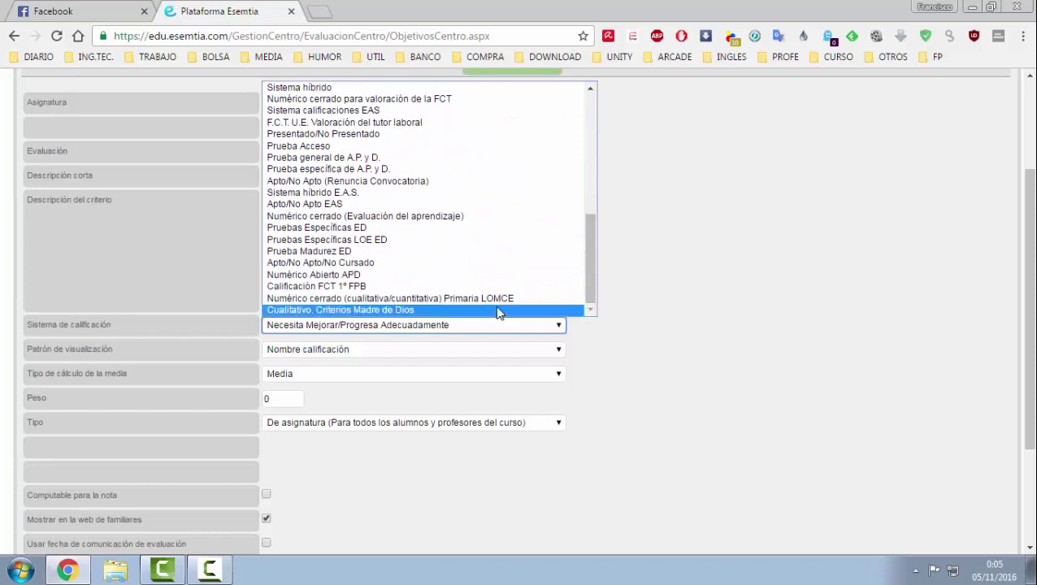
{"action": "left_click", "coordinate": [439, 299]}
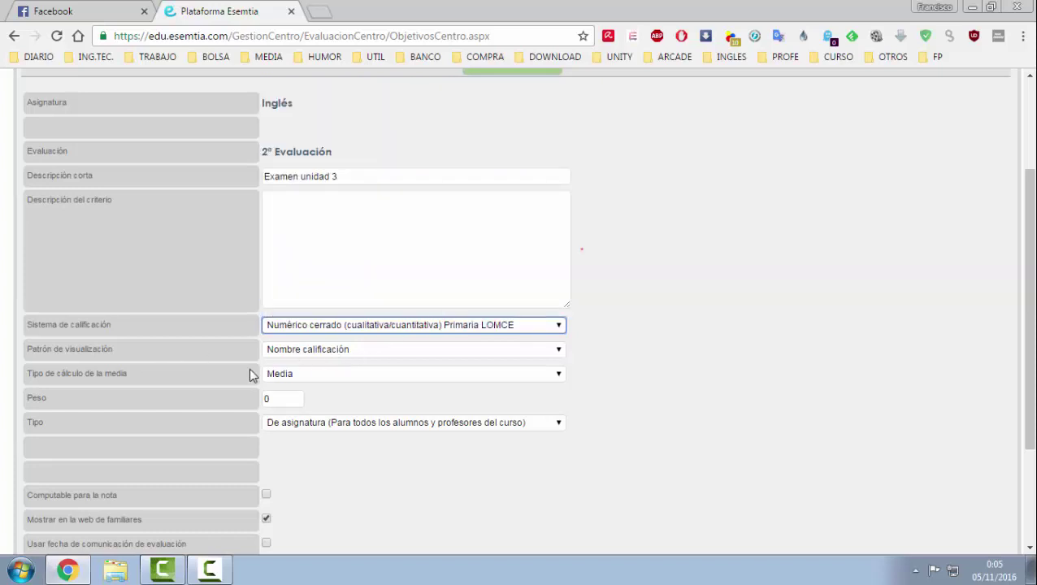
{"action": "left_click", "coordinate": [308, 350]}
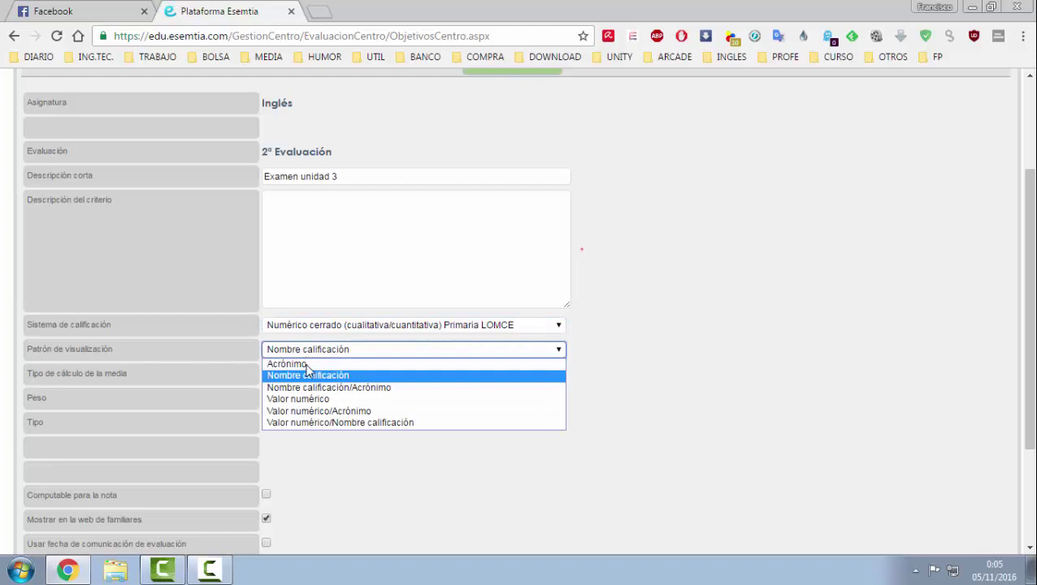
{"action": "left_click", "coordinate": [311, 412]}
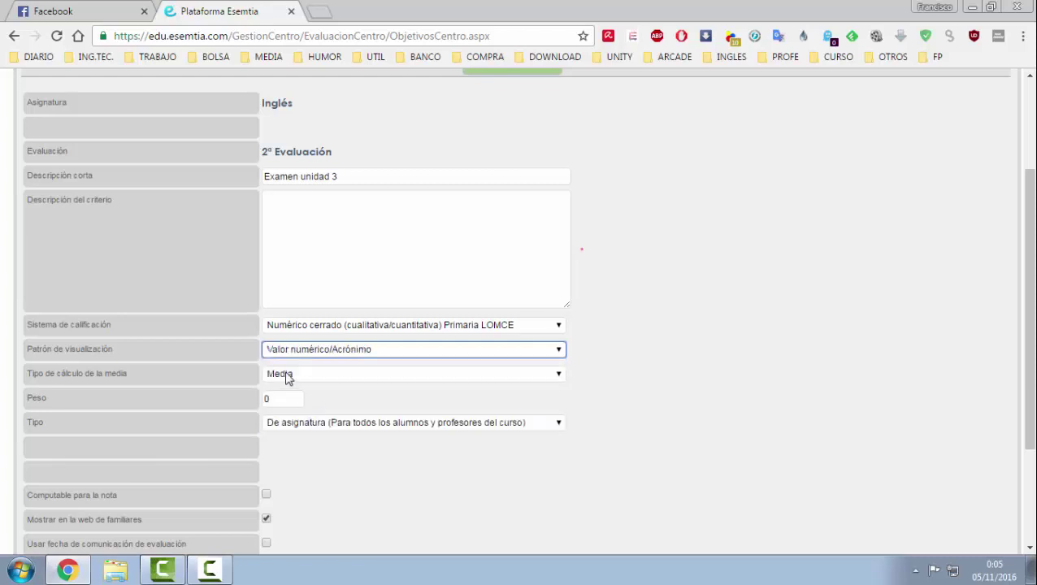
- Set the exam criterion's average calculation to Sumatorio and its weight to 35, keeping the type "De asignatura"
{"action": "left_click", "coordinate": [294, 379]}
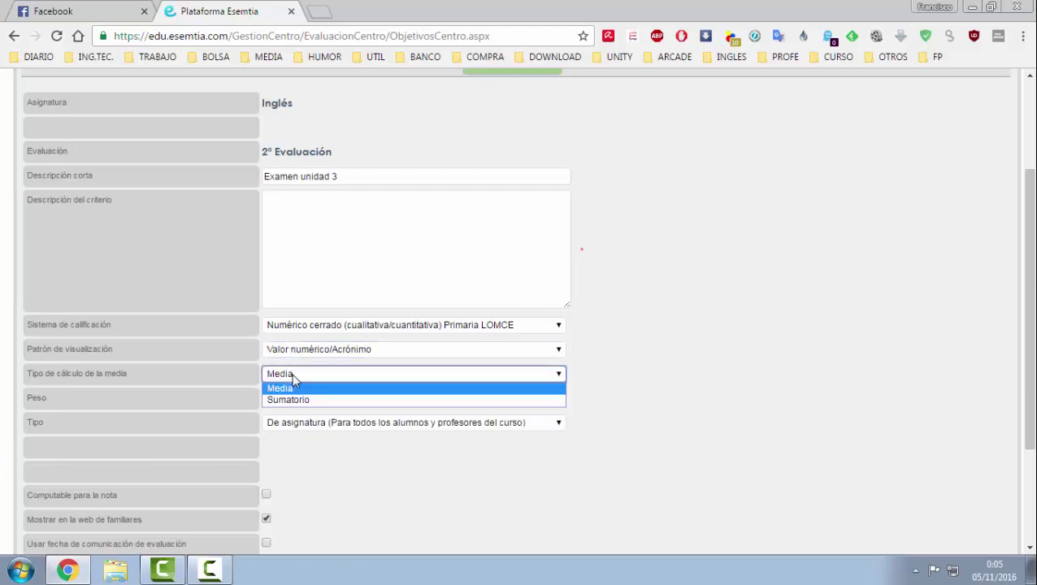
{"action": "left_click", "coordinate": [297, 397]}
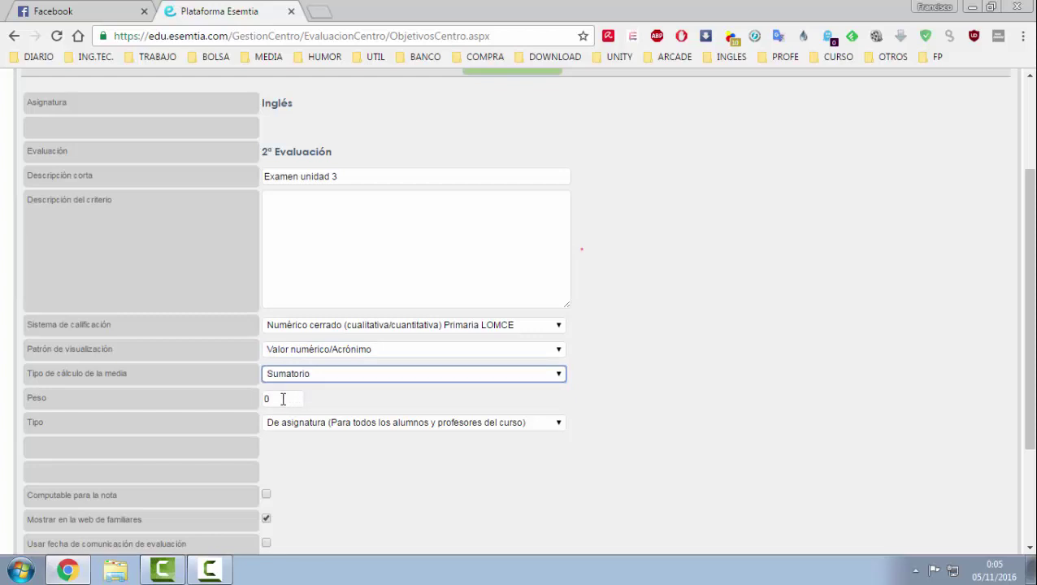
{"action": "double_click", "coordinate": [283, 398]}
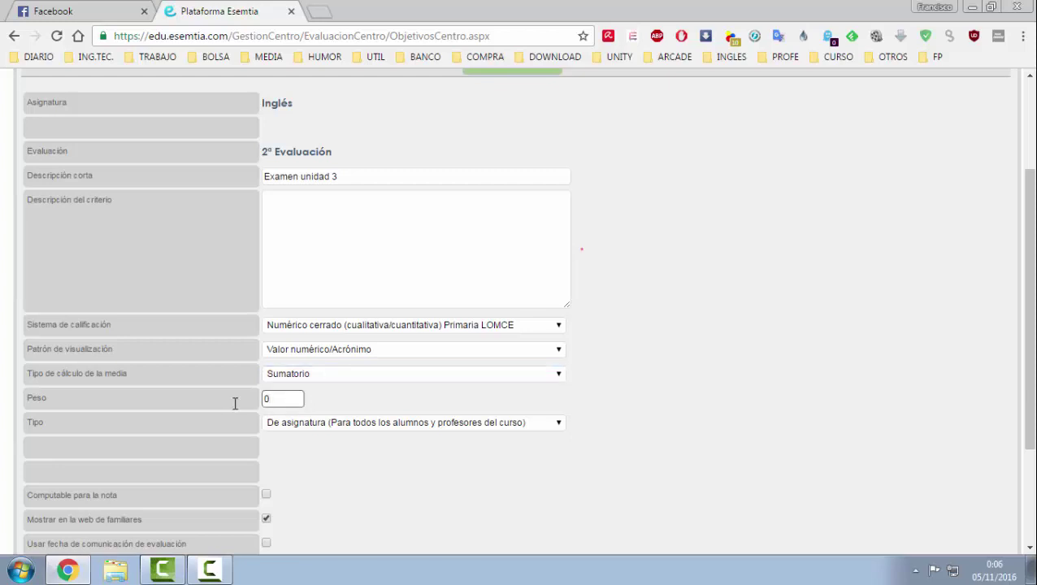
{"action": "left_click", "coordinate": [285, 427]}
{"action": "left_click", "coordinate": [286, 429]}
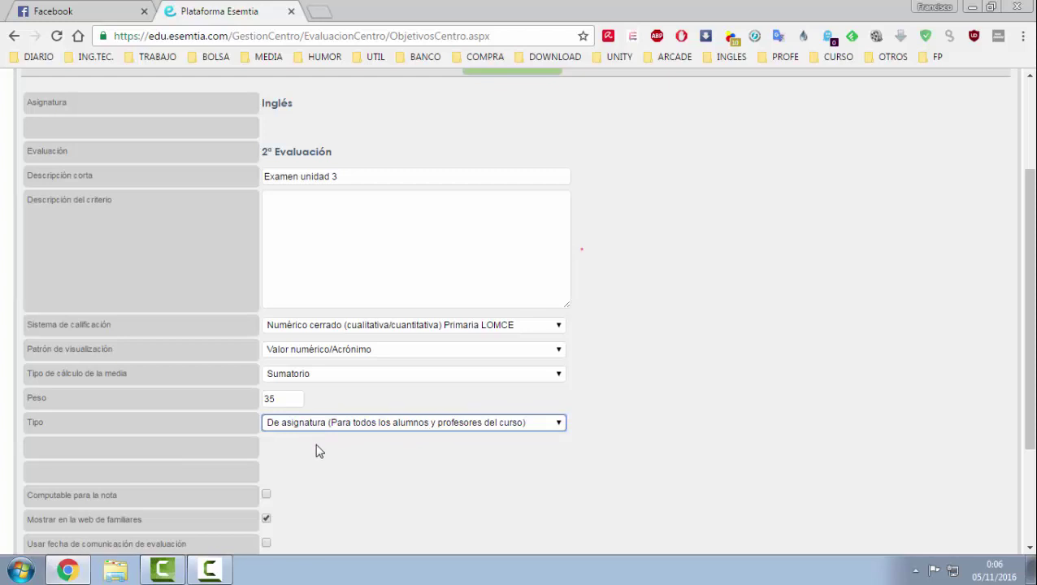
- Make the exam criterion count towards the grade (Computable para la nota) and save it
{"action": "scroll", "coordinate": [280, 451], "scroll_direction": "down", "scroll_amount": 3}
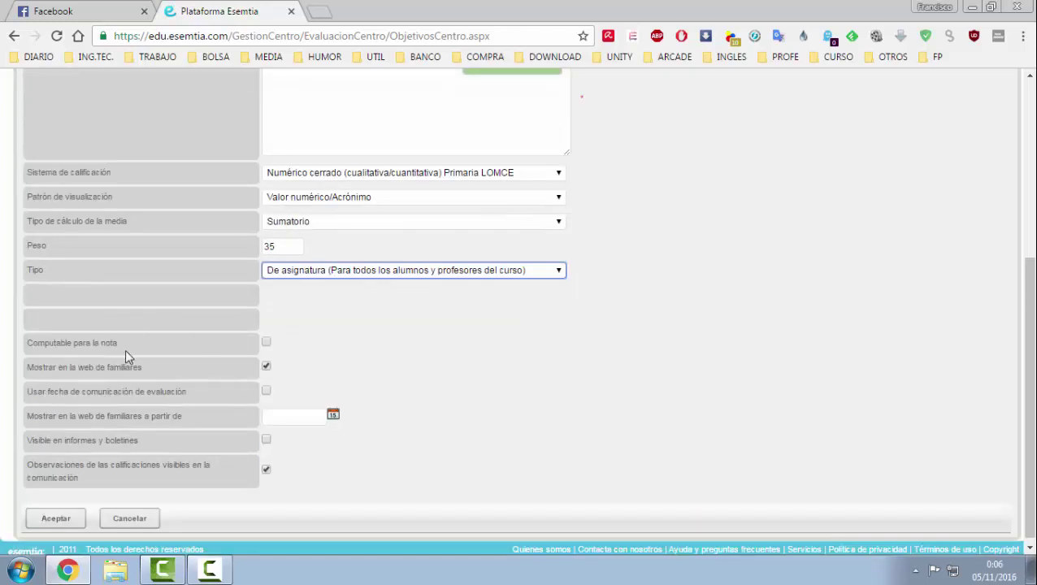
{"action": "left_click", "coordinate": [266, 343]}
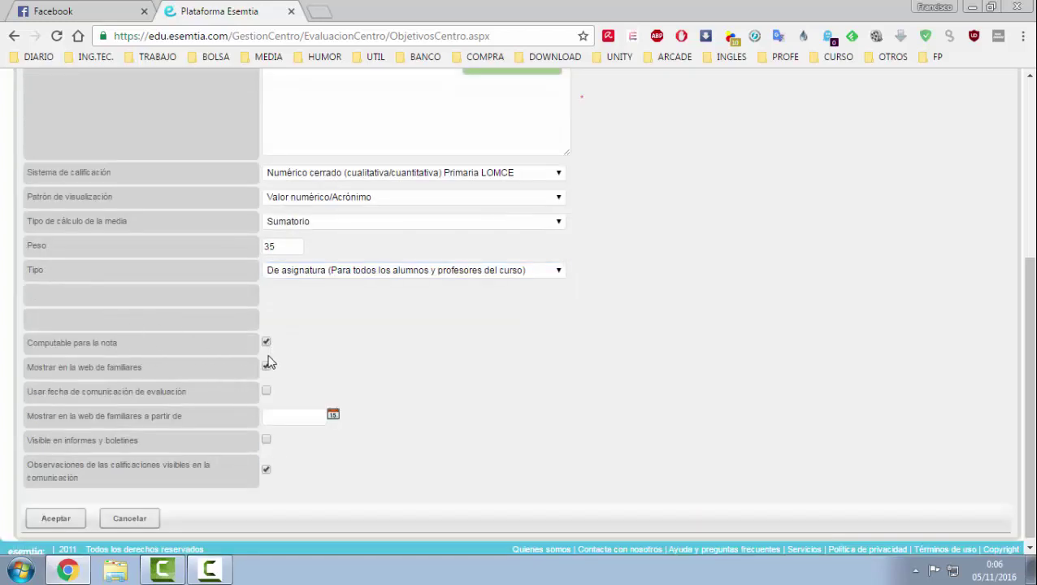
{"action": "left_click", "coordinate": [267, 366]}
{"action": "left_click", "coordinate": [266, 392]}
{"action": "left_click", "coordinate": [267, 394]}
{"action": "left_click", "coordinate": [283, 416]}
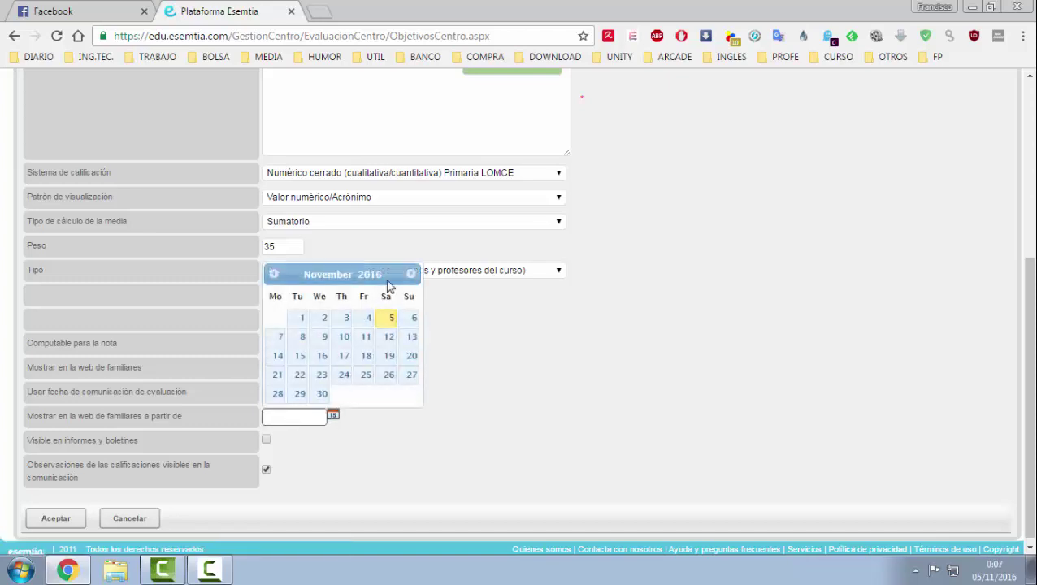
{"action": "left_click", "coordinate": [390, 455]}
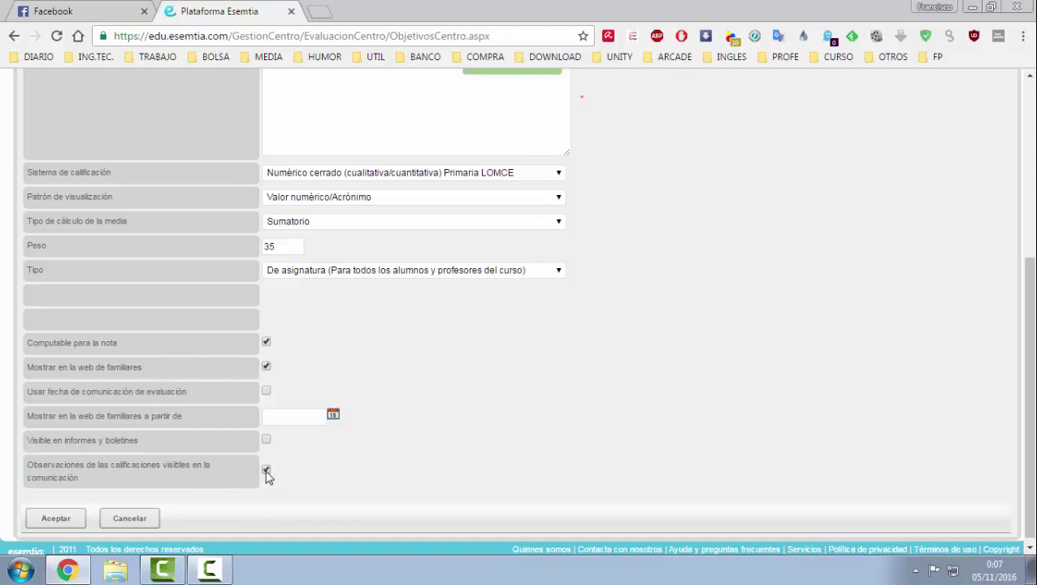
{"action": "left_click", "coordinate": [66, 519]}
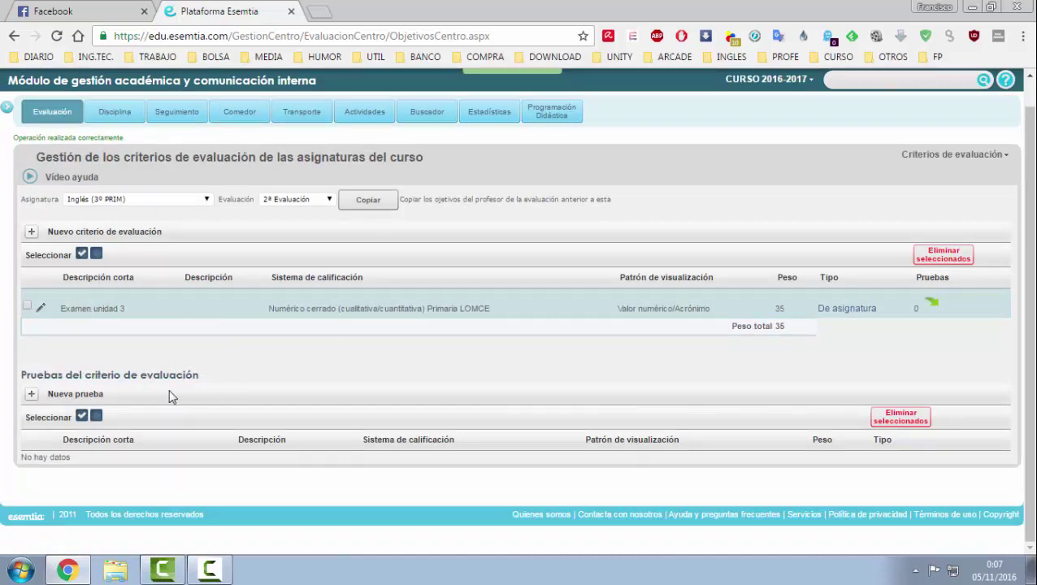
- Create another evaluation criterion for the 2ª Evaluación with the short description "Tarea"
{"action": "left_click", "coordinate": [31, 232]}
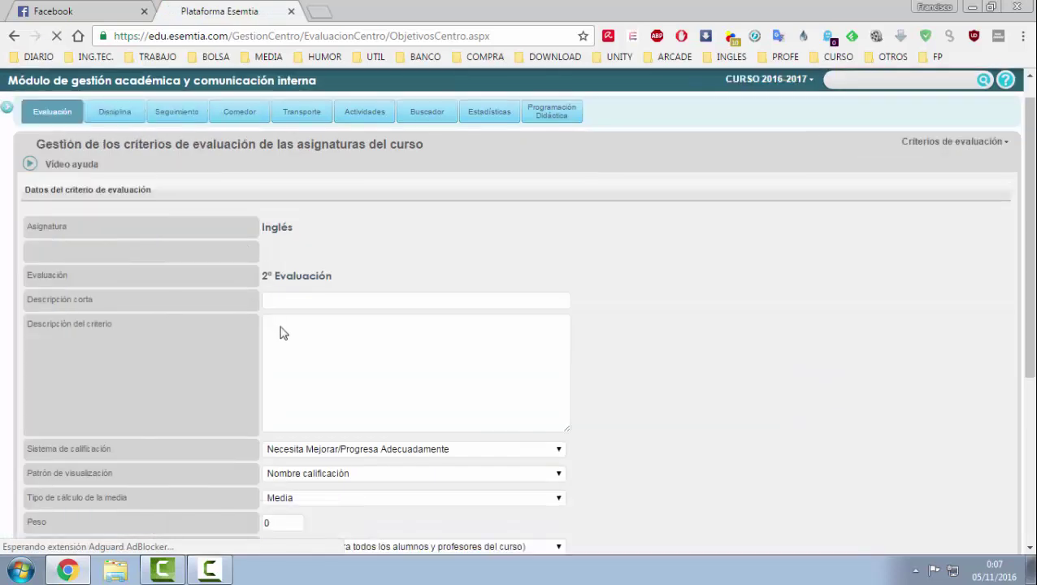
{"action": "left_click", "coordinate": [281, 303]}
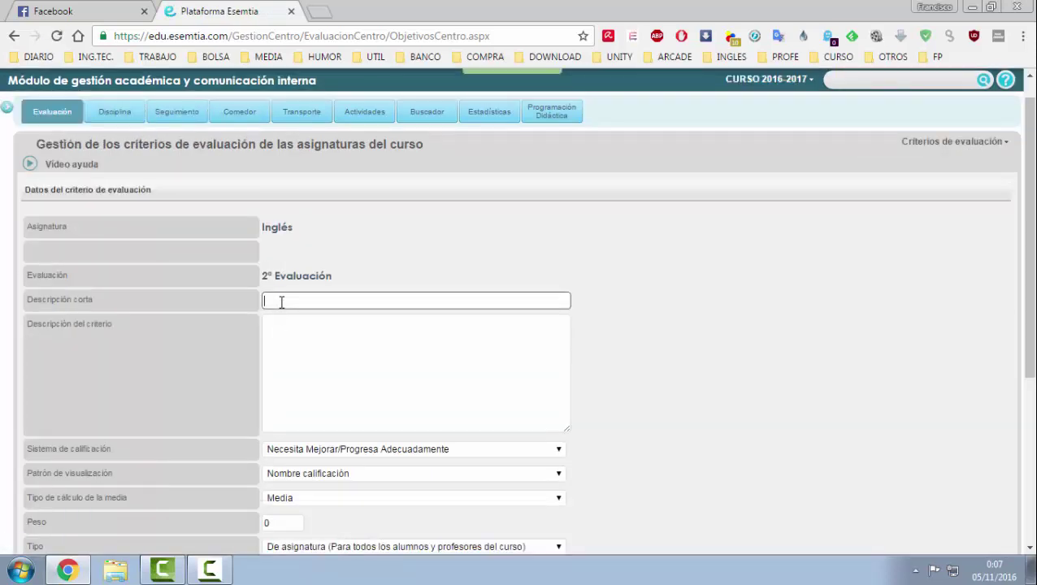
{"action": "type", "text": "Tare"}
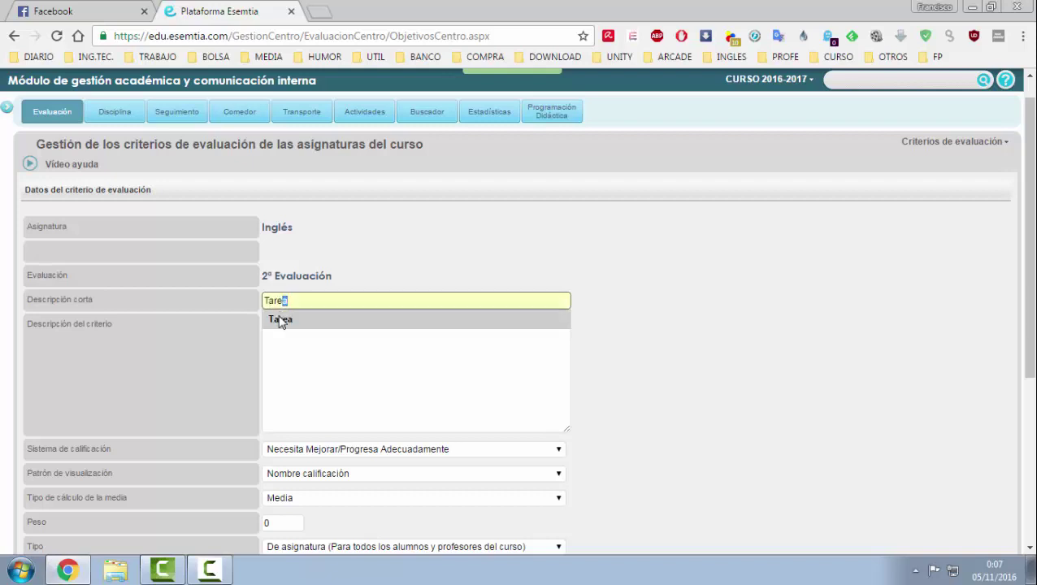
{"action": "left_click", "coordinate": [280, 319]}
{"action": "left_click", "coordinate": [296, 351]}
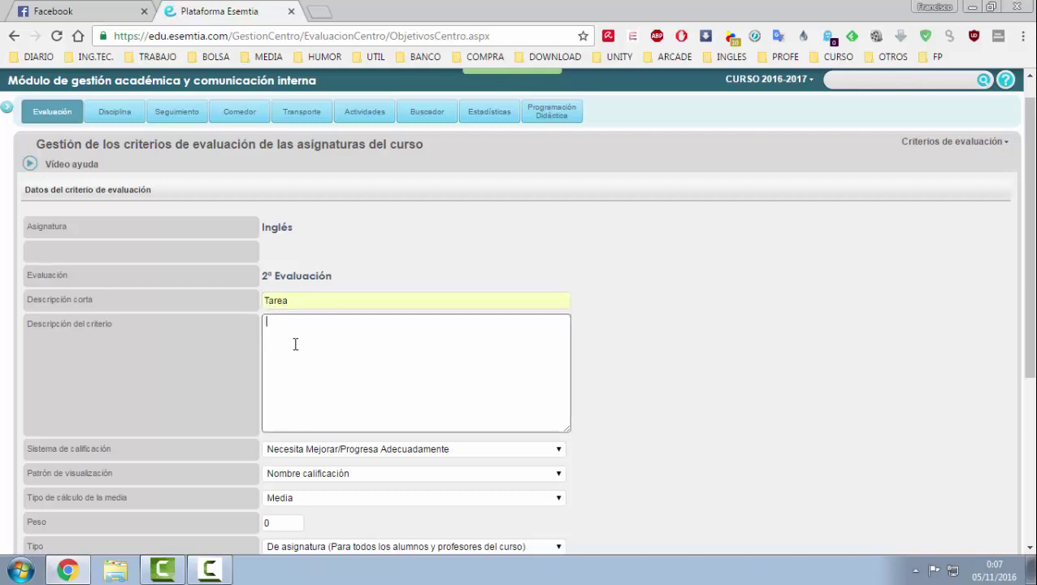
- Set the Tarea criterion's grading system to "Numérico cerrado (cualitativa/cuantitativa) Primaria LOMCE" and its display pattern to "Valor numérico"
{"action": "scroll", "coordinate": [302, 395], "scroll_direction": "down", "scroll_amount": 1}
{"action": "left_click", "coordinate": [305, 372]}
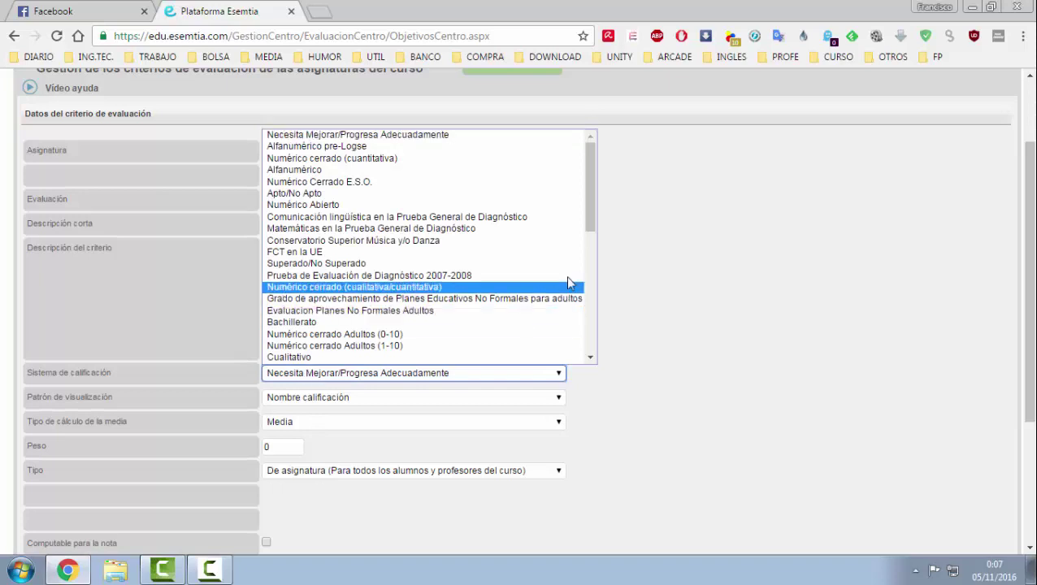
{"action": "left_click_drag", "start_coordinate": [593, 224], "coordinate": [590, 359]}
{"action": "left_click", "coordinate": [487, 344]}
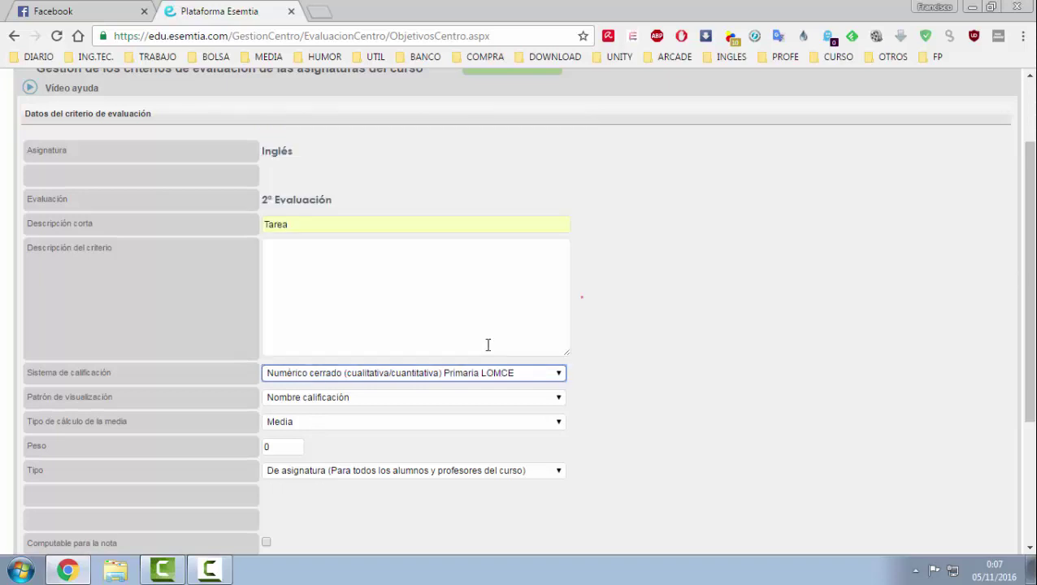
{"action": "left_click", "coordinate": [333, 398]}
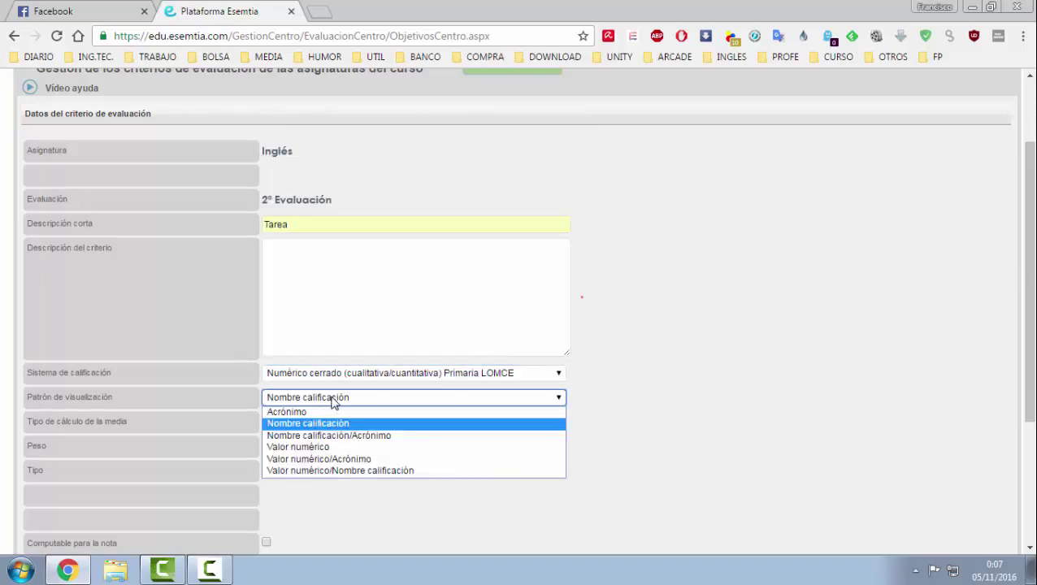
{"action": "left_click", "coordinate": [322, 445]}
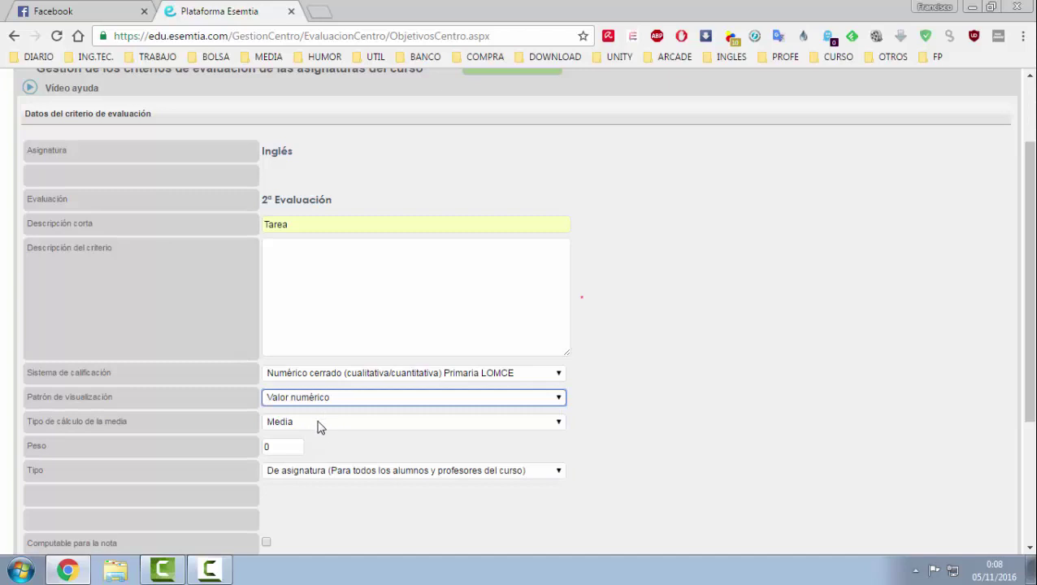
- Set the Tarea criterion's average calculation to Sumatorio and its weight to 10
{"action": "left_click", "coordinate": [318, 423]}
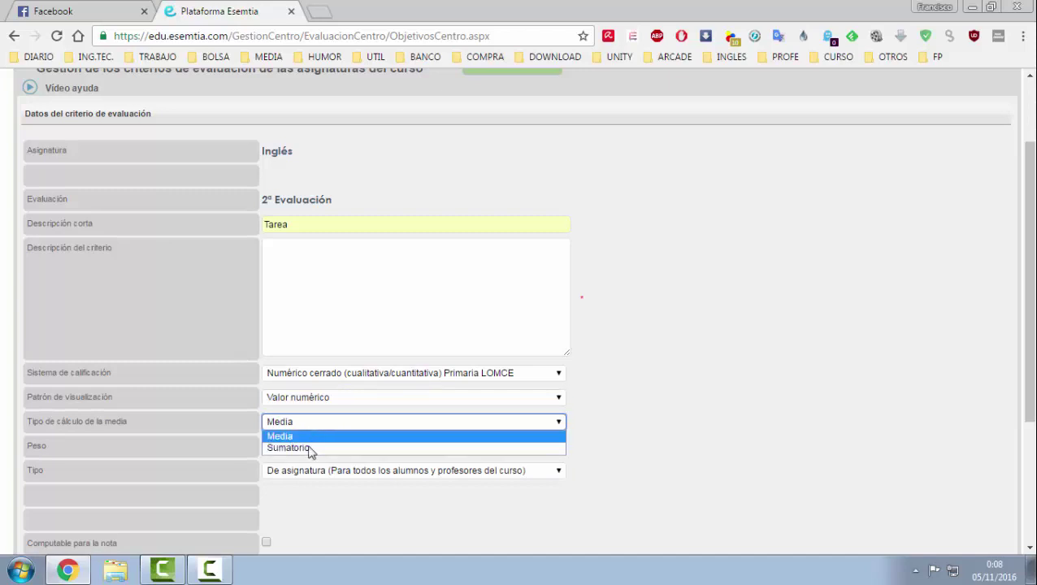
{"action": "left_click", "coordinate": [308, 447]}
{"action": "double_click", "coordinate": [270, 446]}
{"action": "type", "text": "10"}
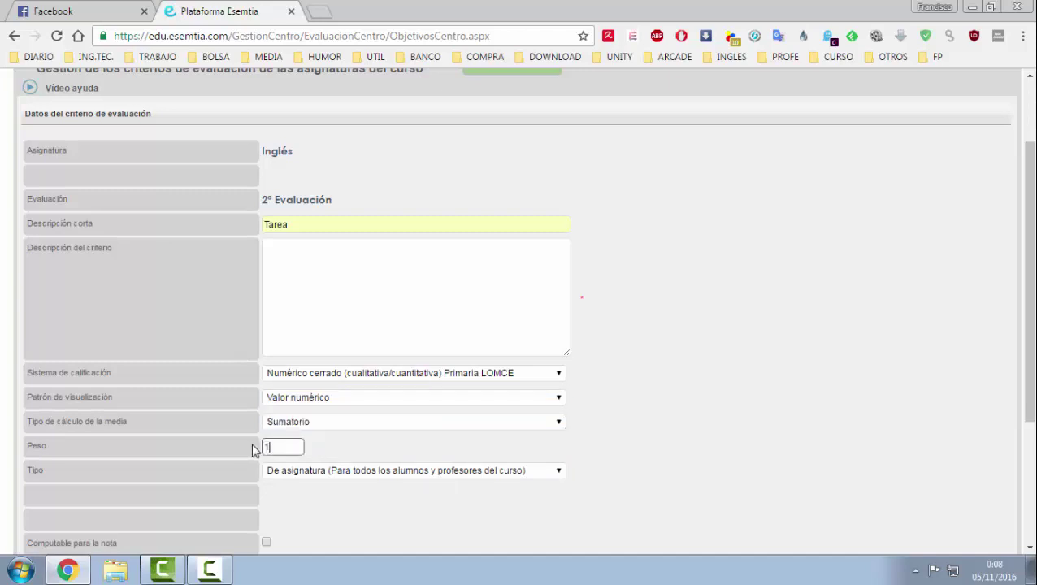
{"action": "left_click", "coordinate": [308, 510]}
- Make the Tarea criterion count towards the grade, hide it from the families' website, and save it
{"action": "scroll", "coordinate": [297, 481], "scroll_direction": "down", "scroll_amount": 3}
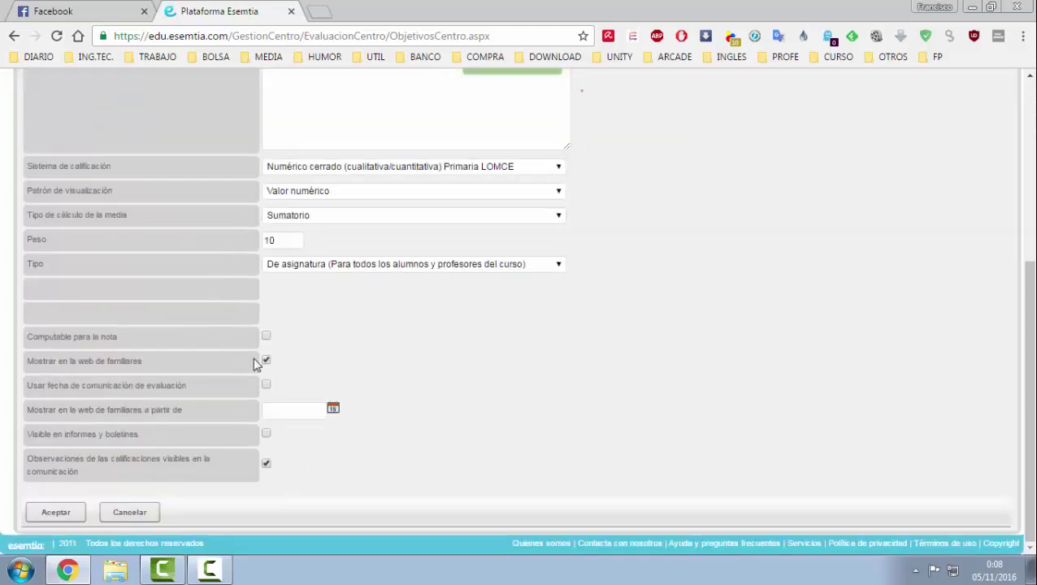
{"action": "left_click", "coordinate": [267, 337]}
{"action": "left_click", "coordinate": [266, 361]}
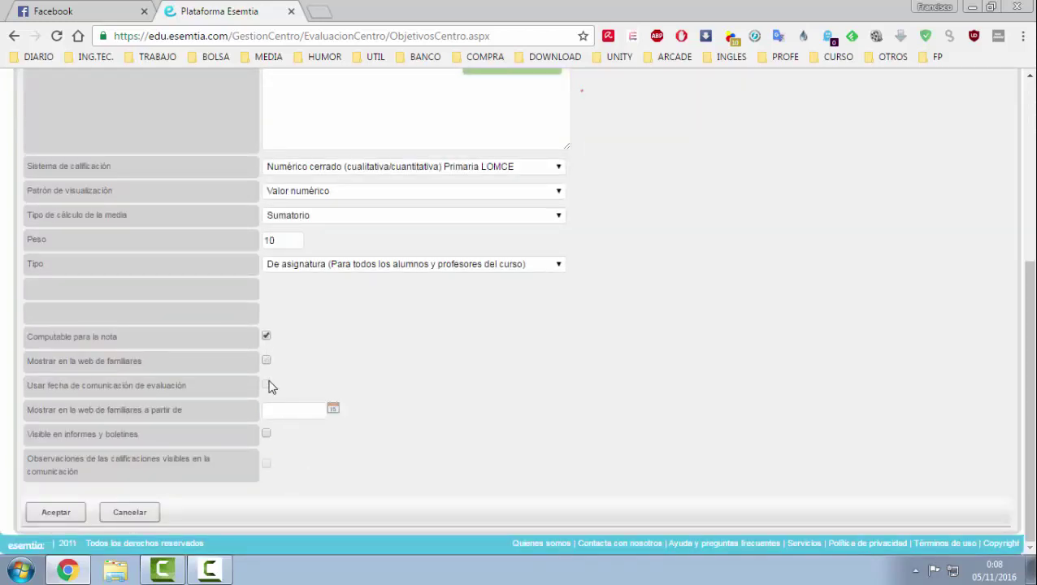
{"action": "left_click", "coordinate": [85, 509]}
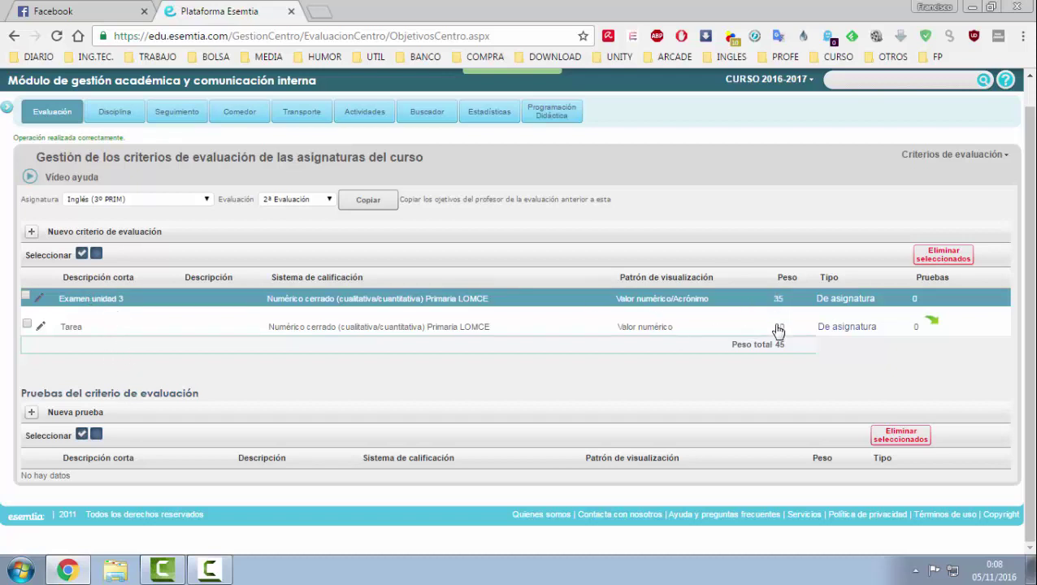
- Check the total weight of the 2ª Evaluación criteria and switch the list to the 3ª Evaluación
{"action": "left_click_drag", "start_coordinate": [734, 344], "coordinate": [785, 344]}
{"action": "left_click", "coordinate": [327, 201]}
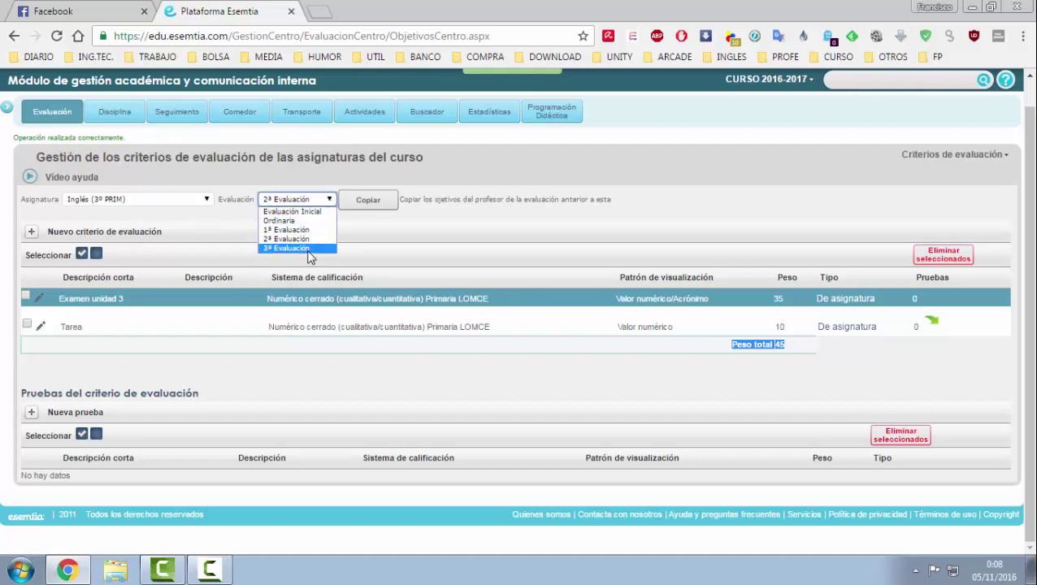
{"action": "left_click", "coordinate": [310, 249]}
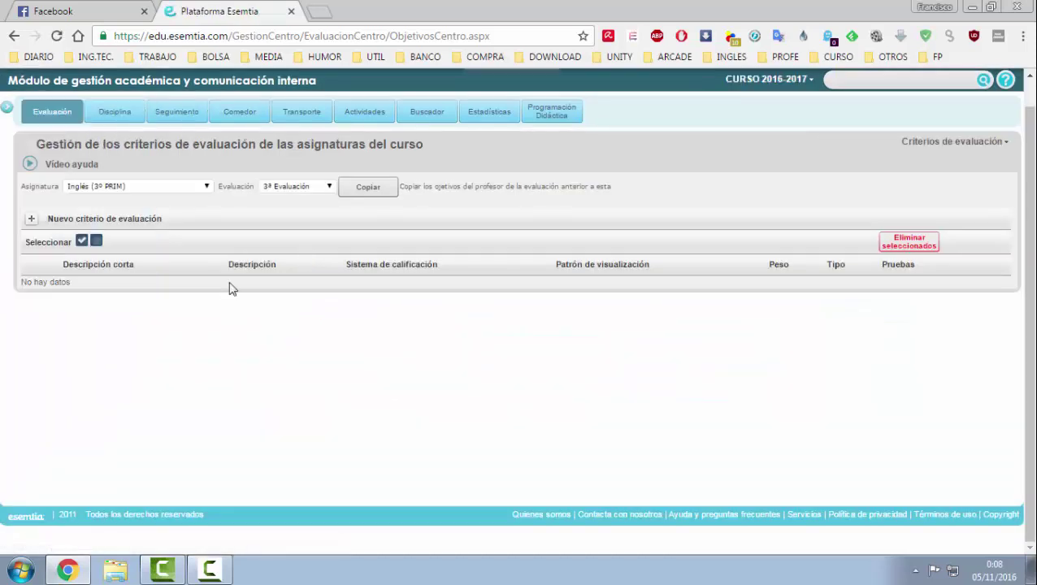